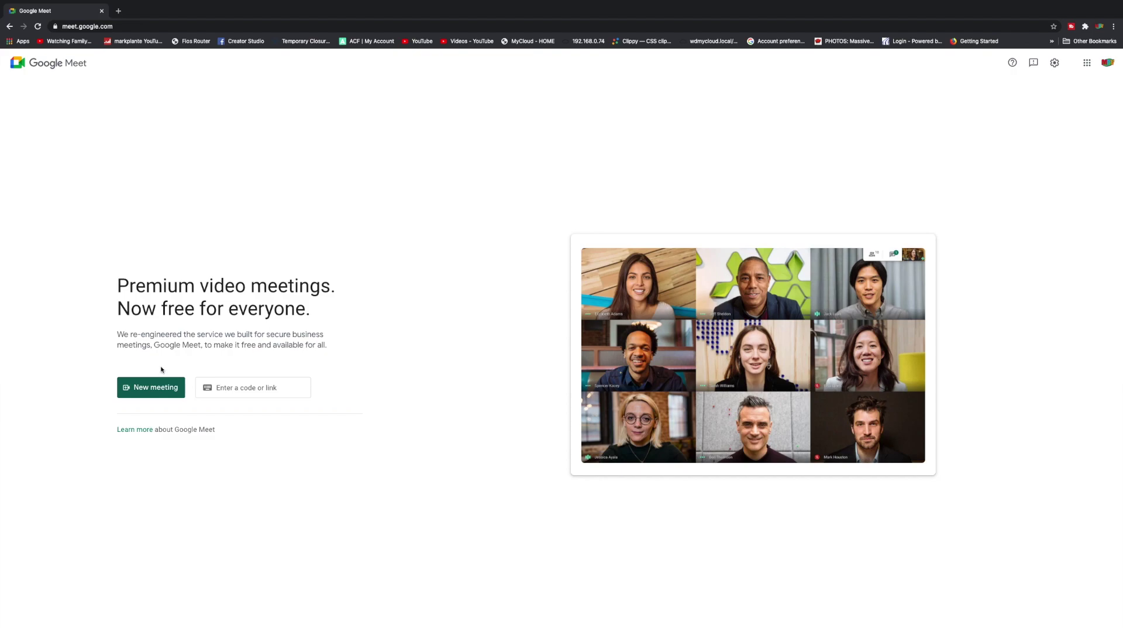
Start an instant meeting, allowing camera, microphone and notifications, and dismiss the network drive alert
click(155, 390)
click(187, 406)
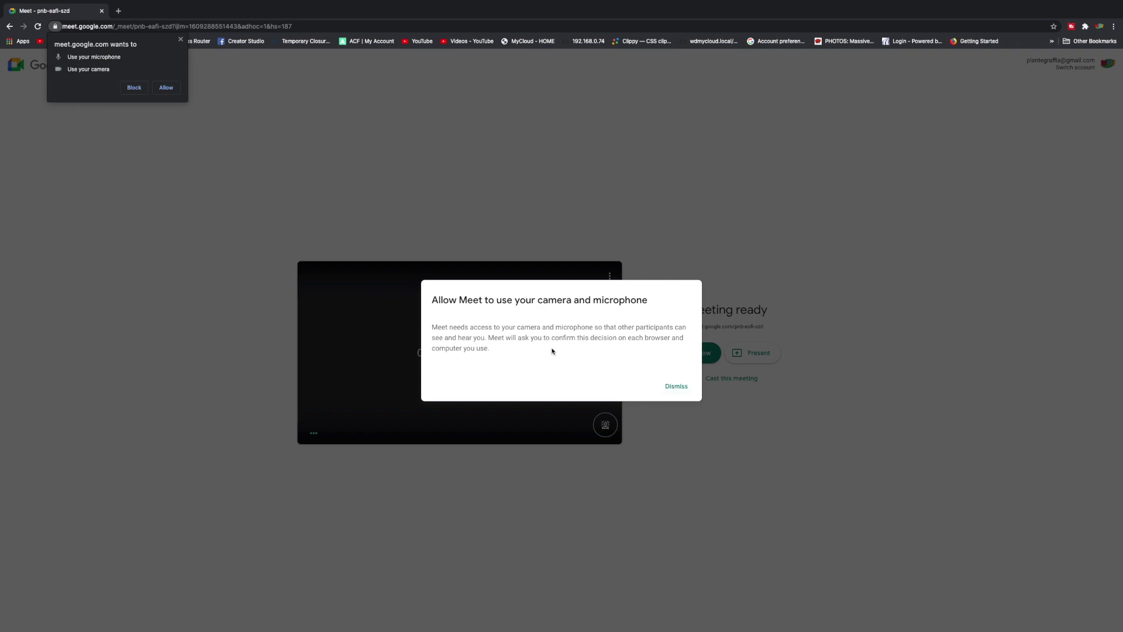
click(166, 88)
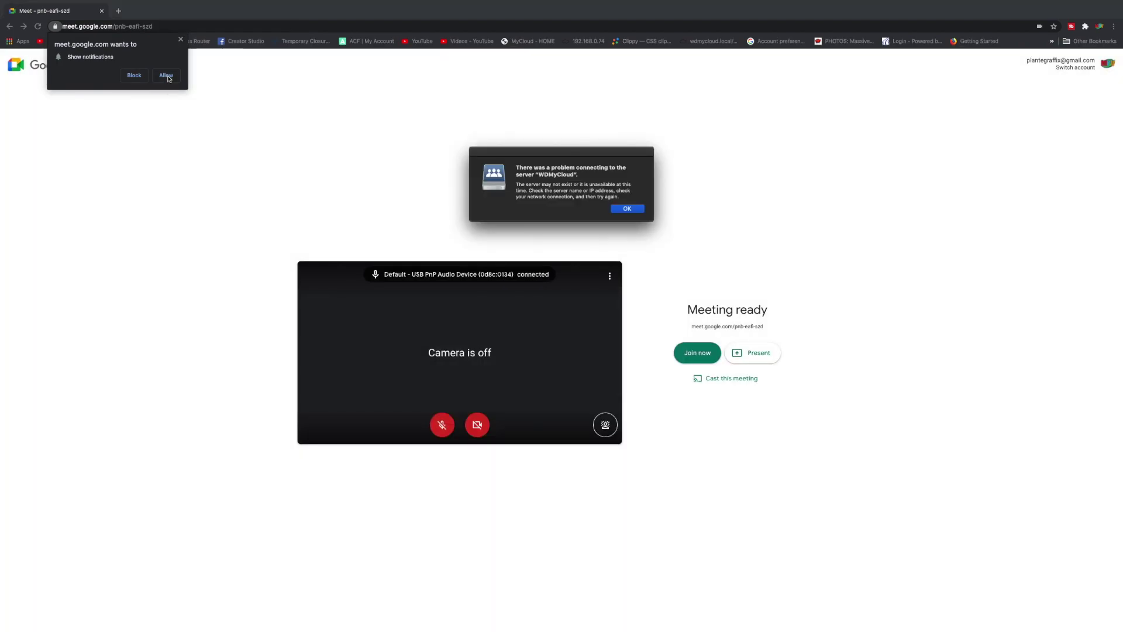
click(167, 76)
click(626, 209)
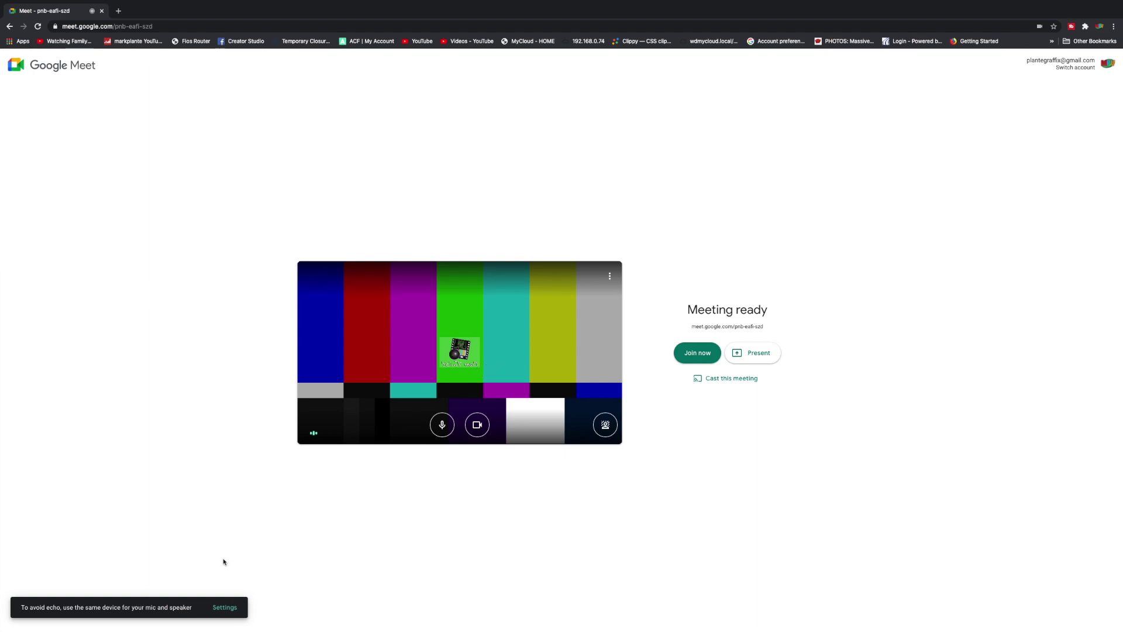
Set the camera to EOS Webcam Utility with send and receive resolution at High definition (720p)
click(225, 608)
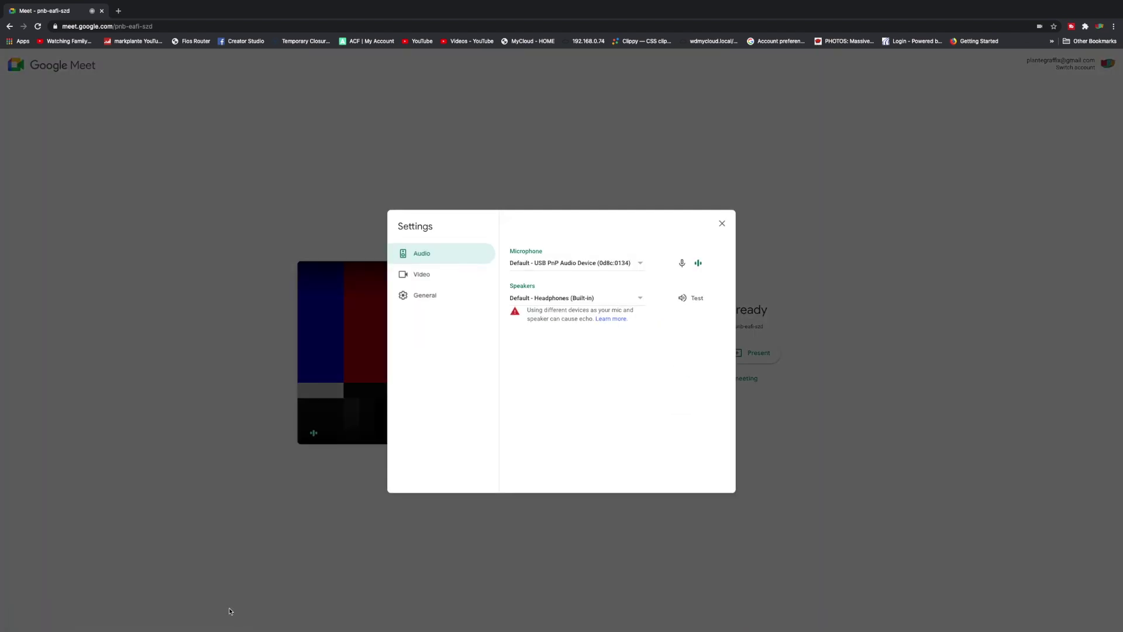
click(432, 267)
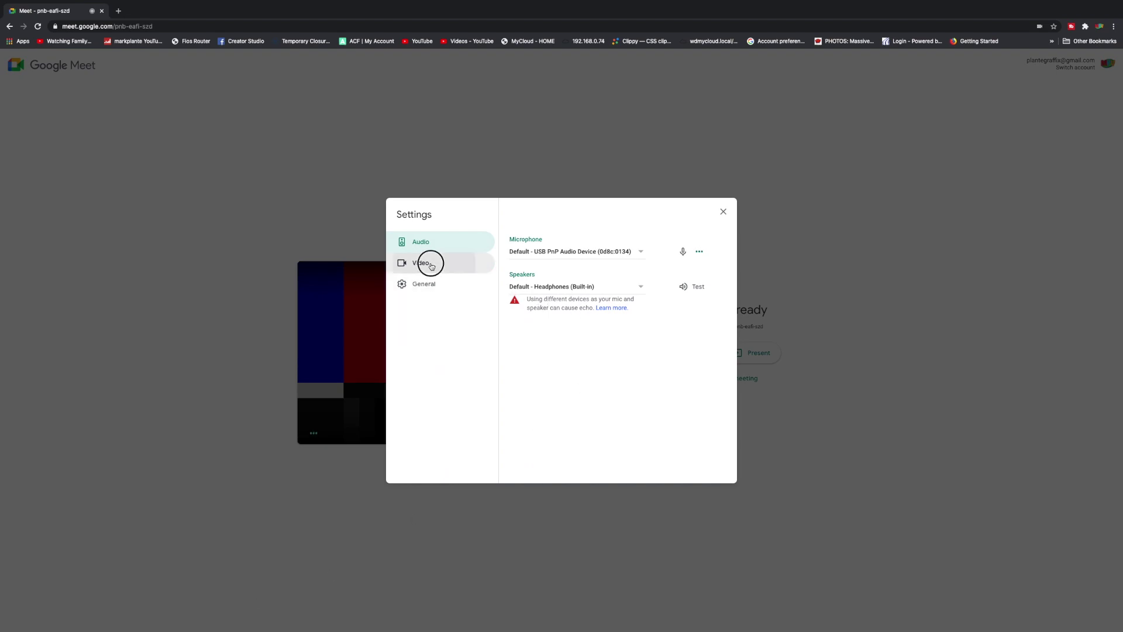
click(604, 255)
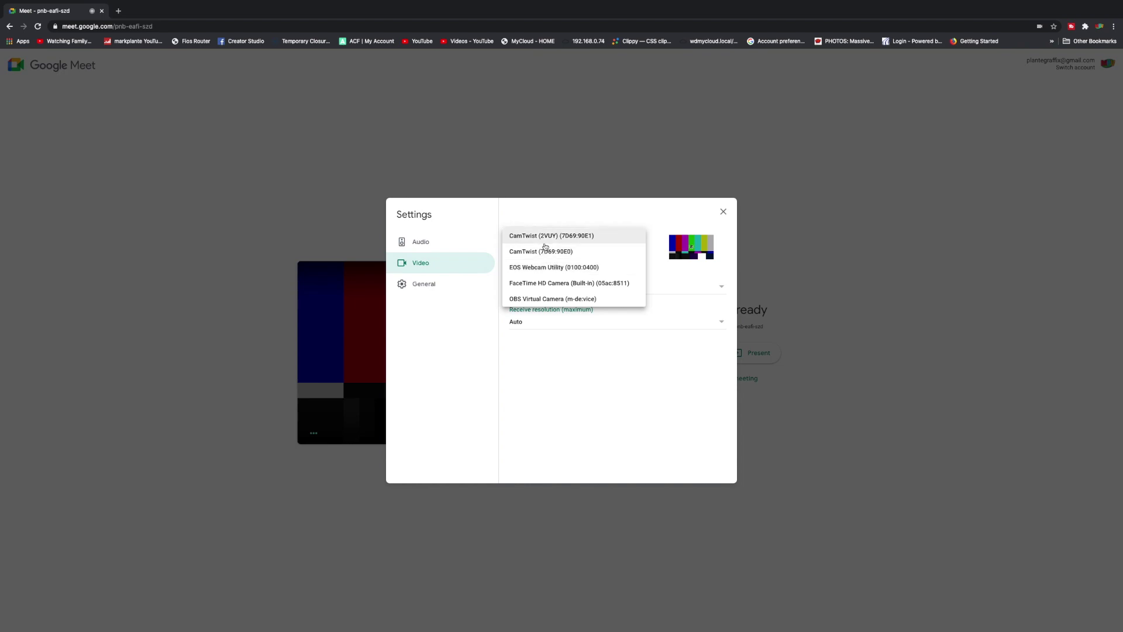
click(543, 267)
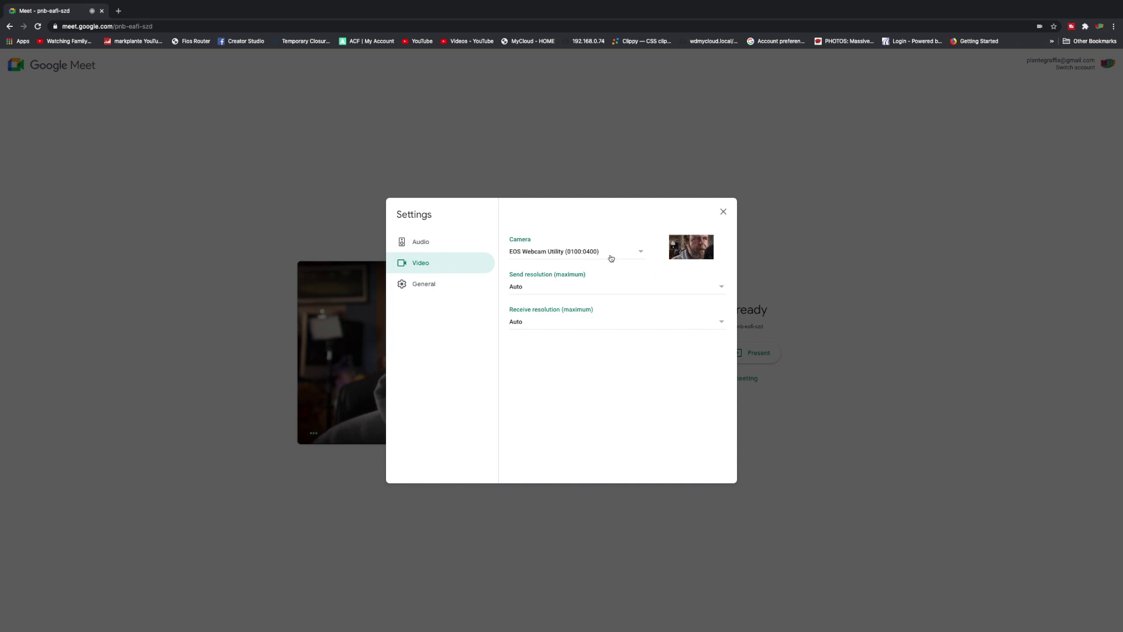
click(556, 287)
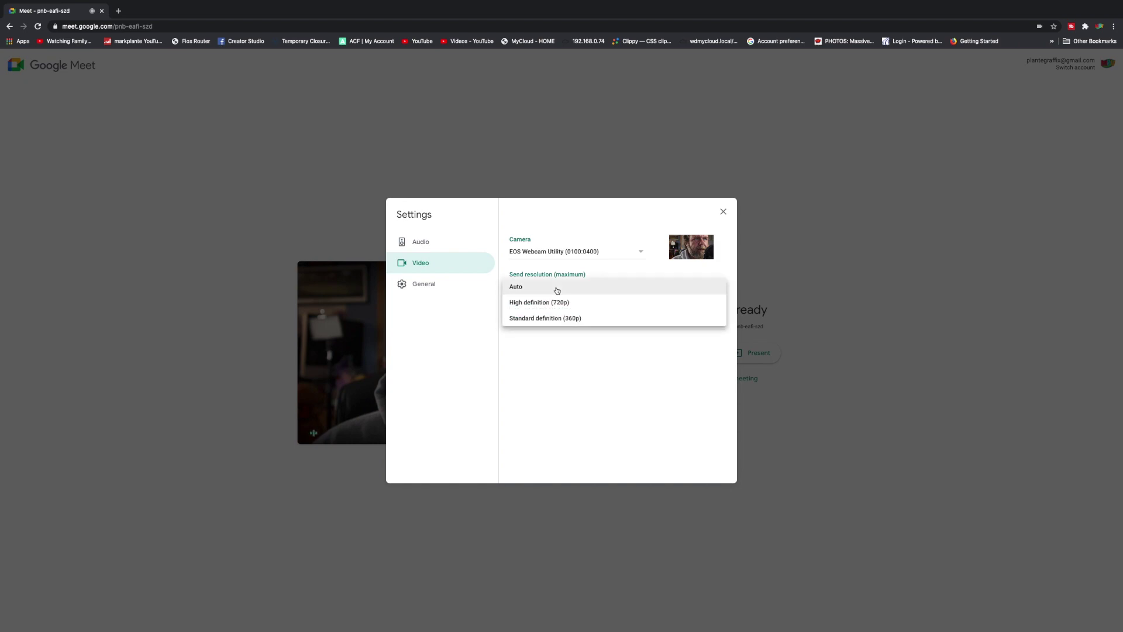
click(556, 302)
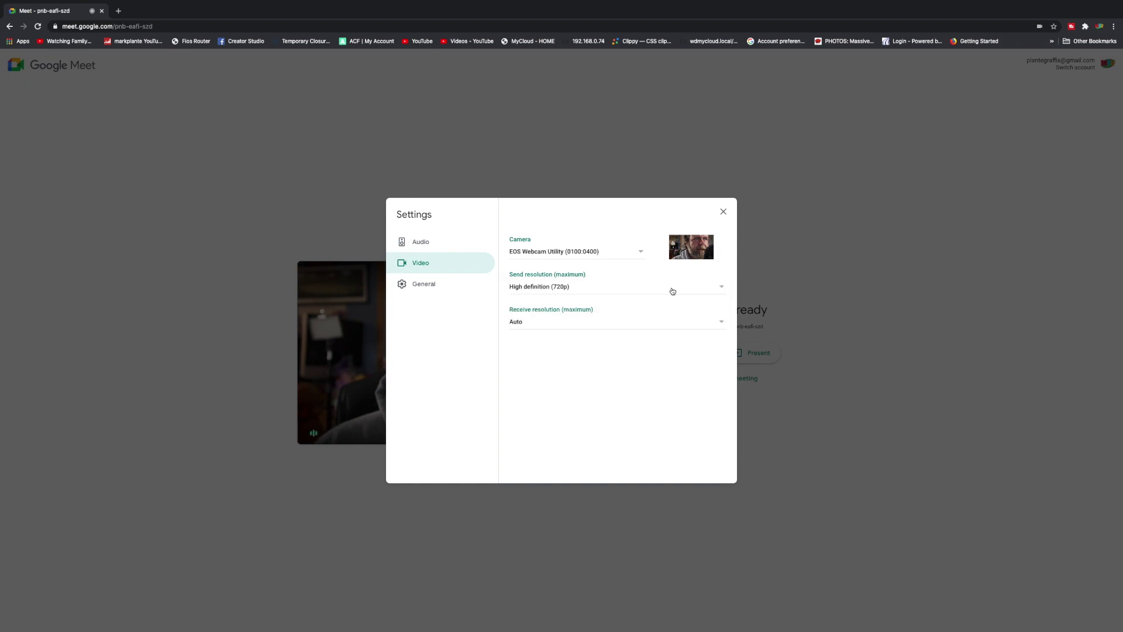
click(557, 321)
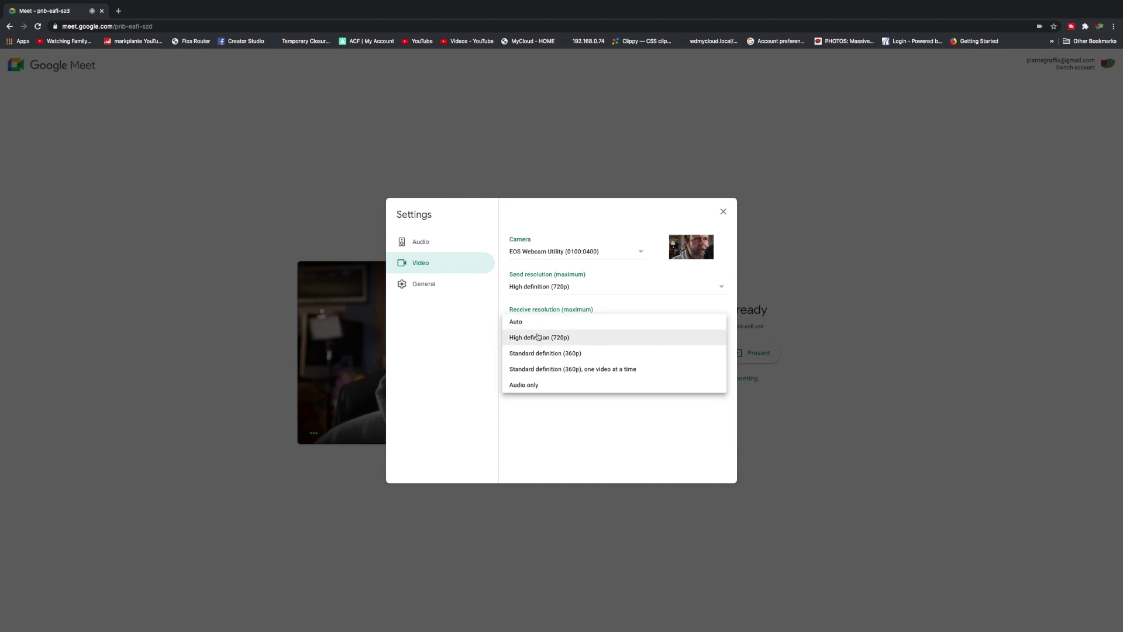
click(537, 336)
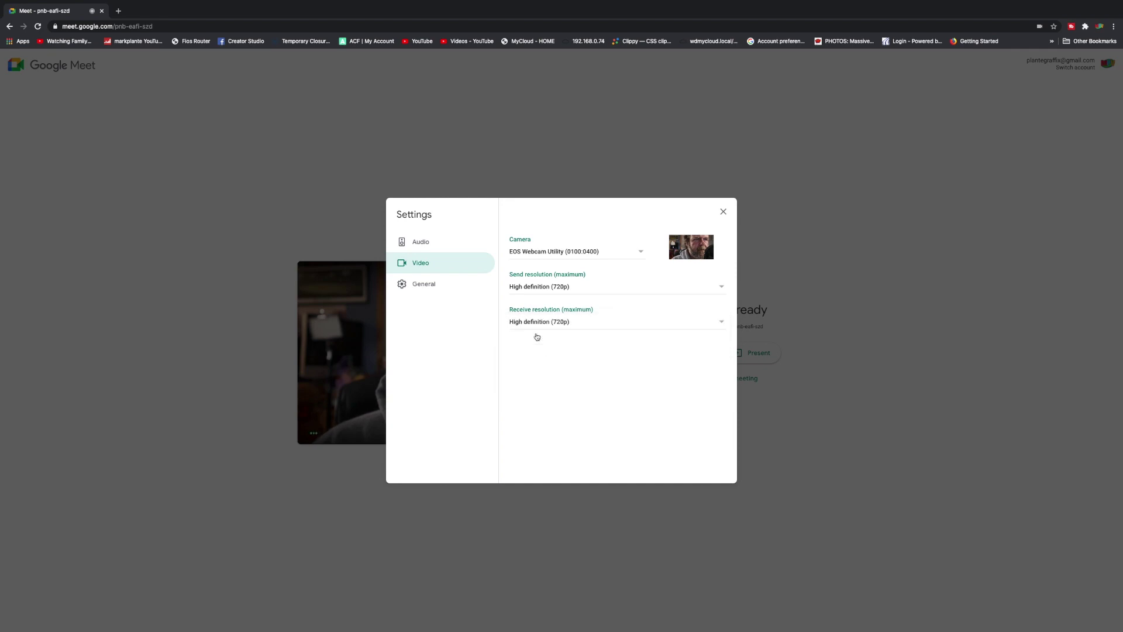
Raise the output volume, keep Default - Headphones (Built-in) as speakers, and close settings
click(426, 285)
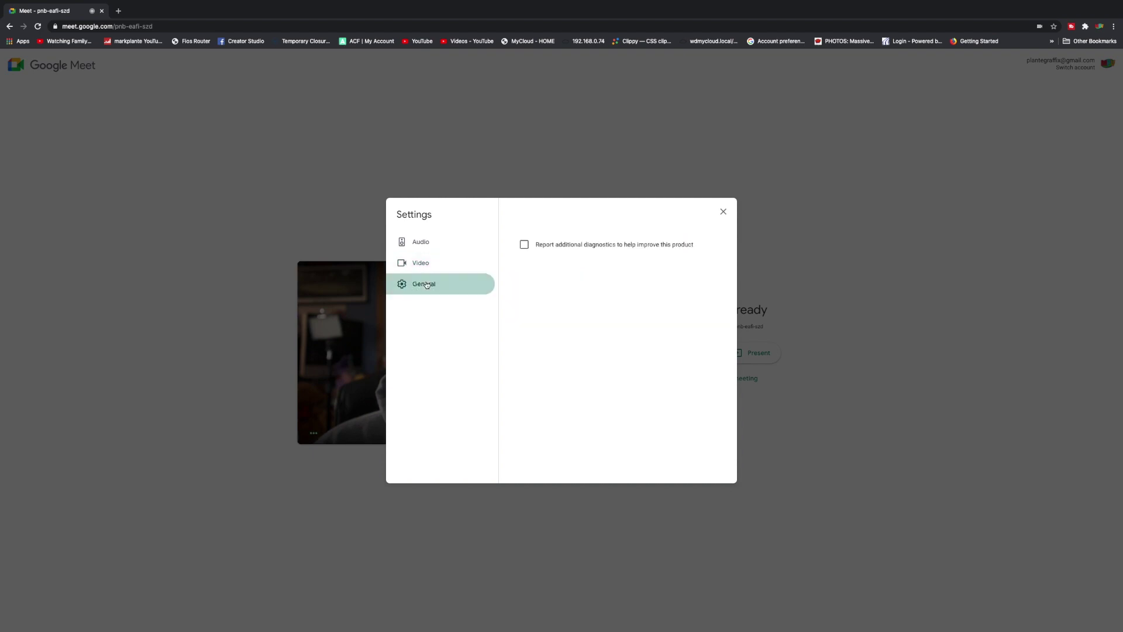
click(422, 243)
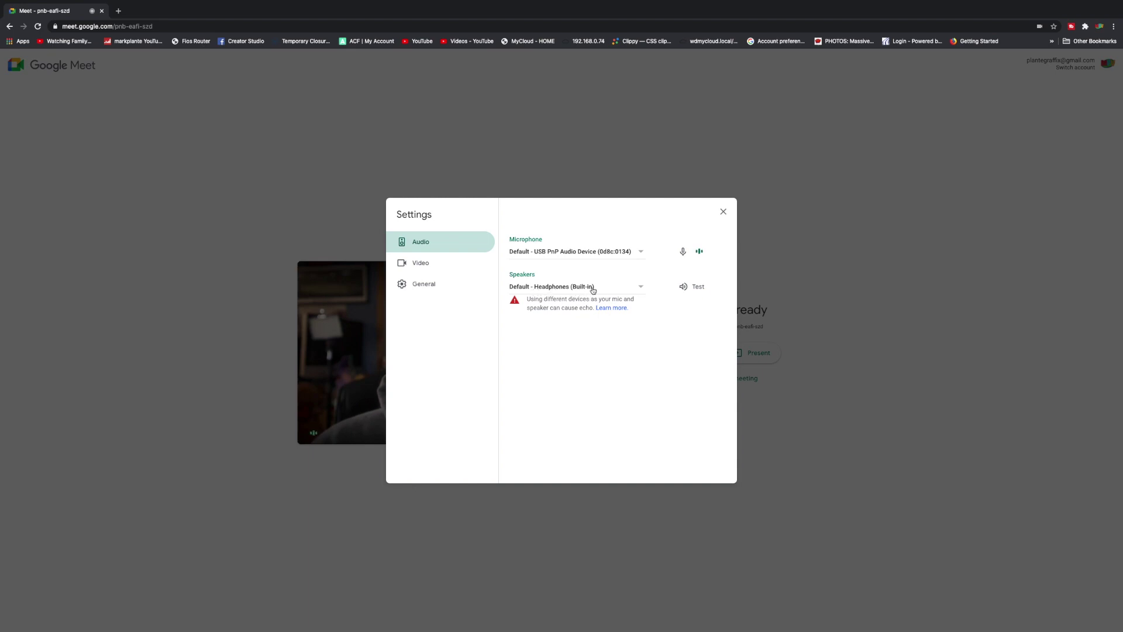
key(XF86AudioRaiseVolume)
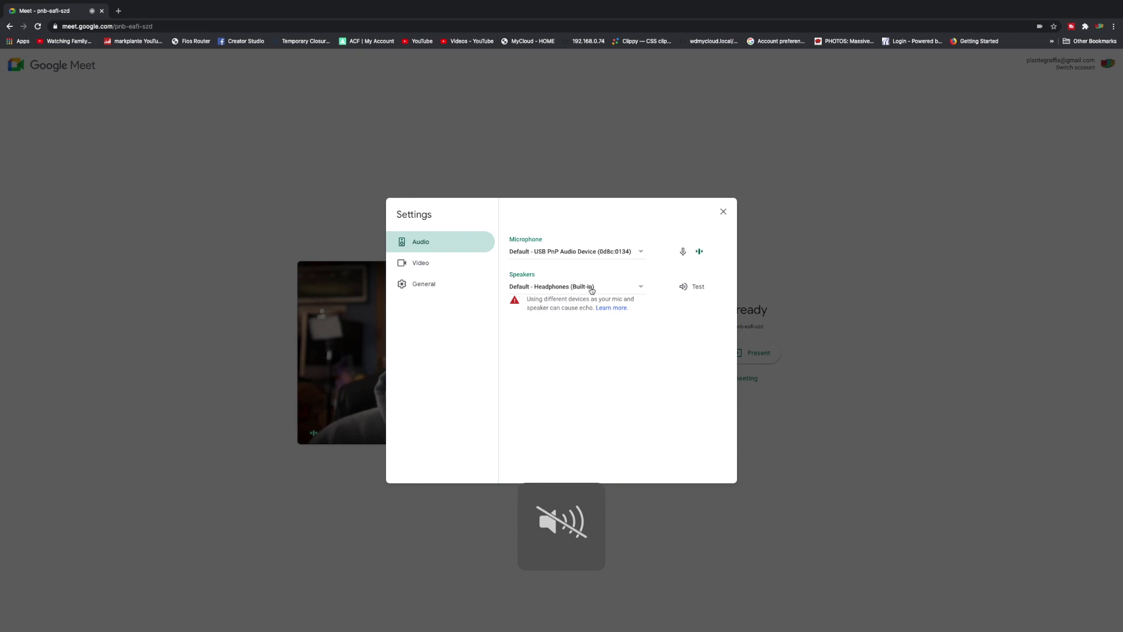
click(547, 289)
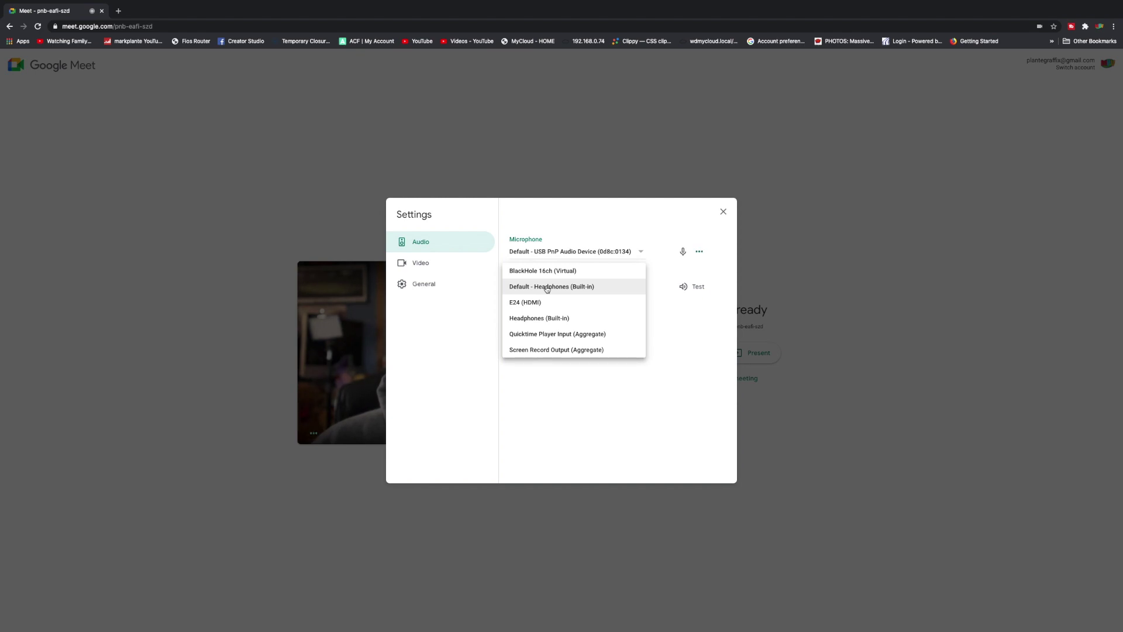
click(547, 288)
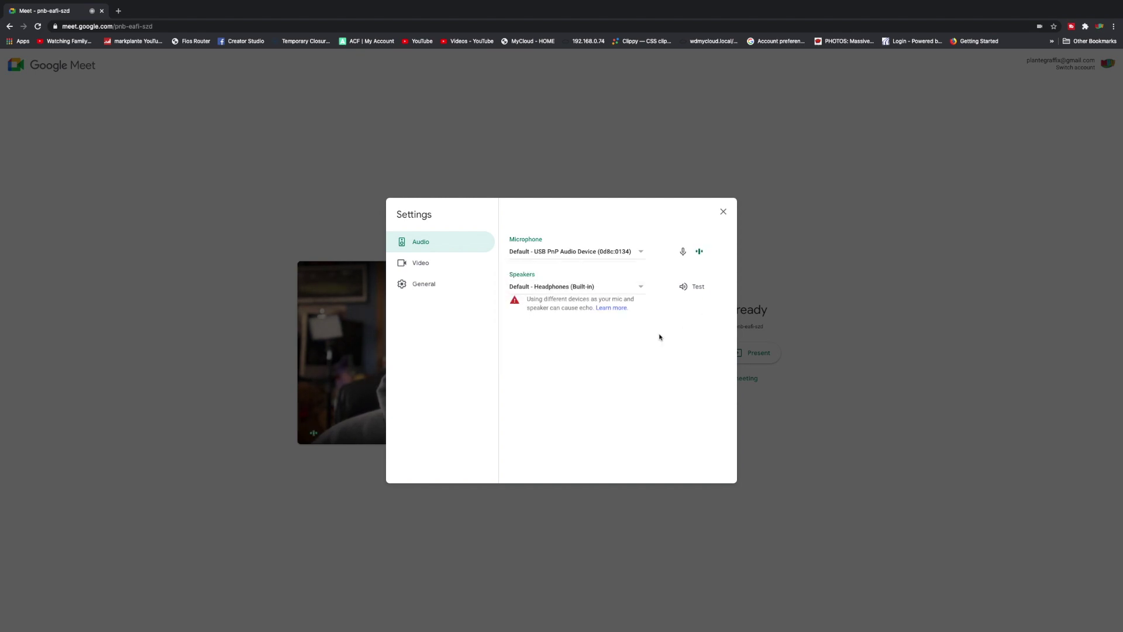
click(723, 212)
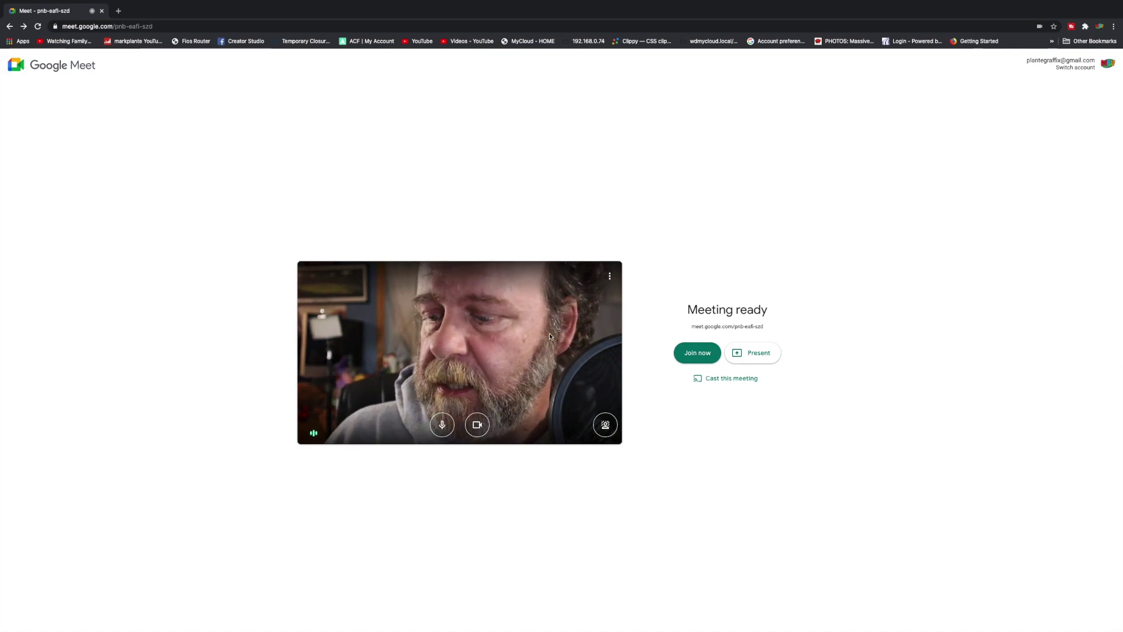
key(super+shift+3)
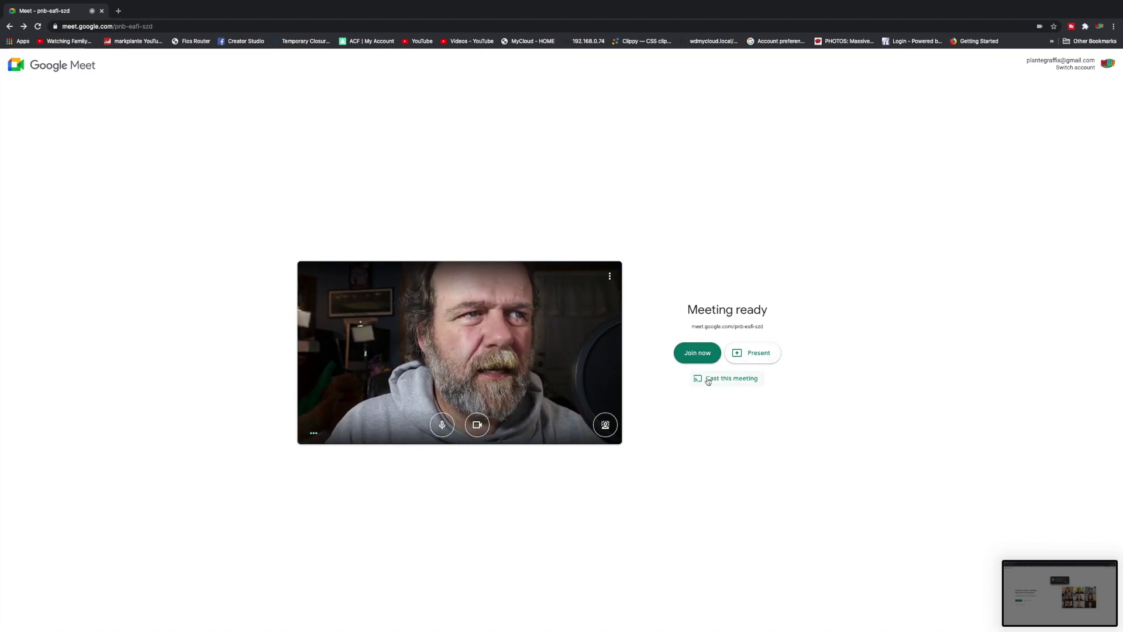
Try the Golden confetti and fireworks backgrounds, then turn the camera off
click(605, 425)
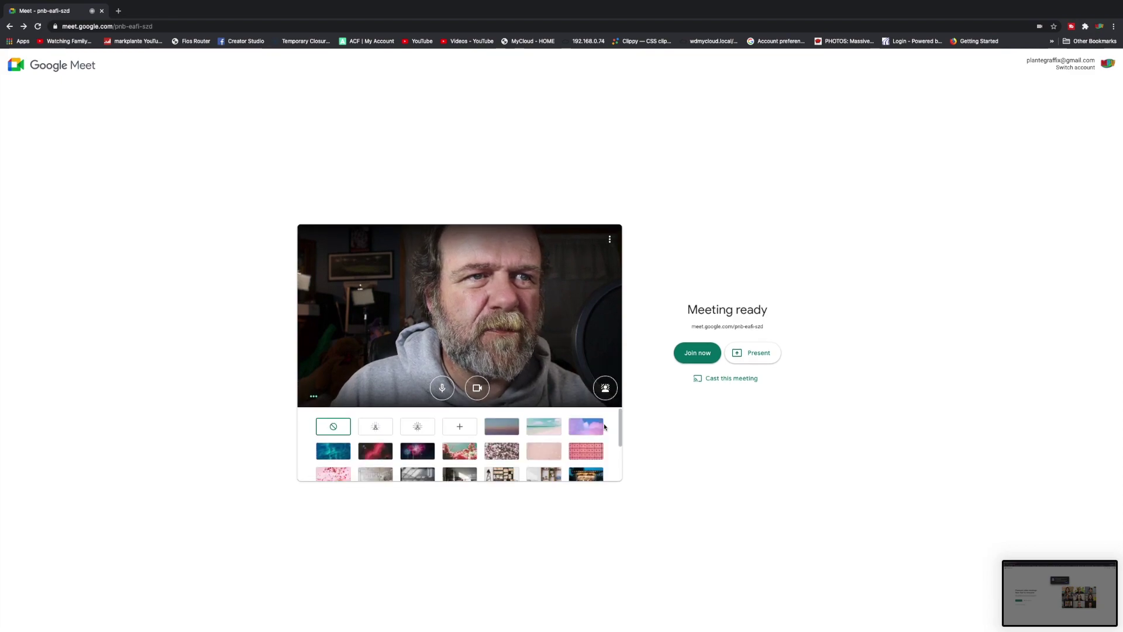
click(548, 448)
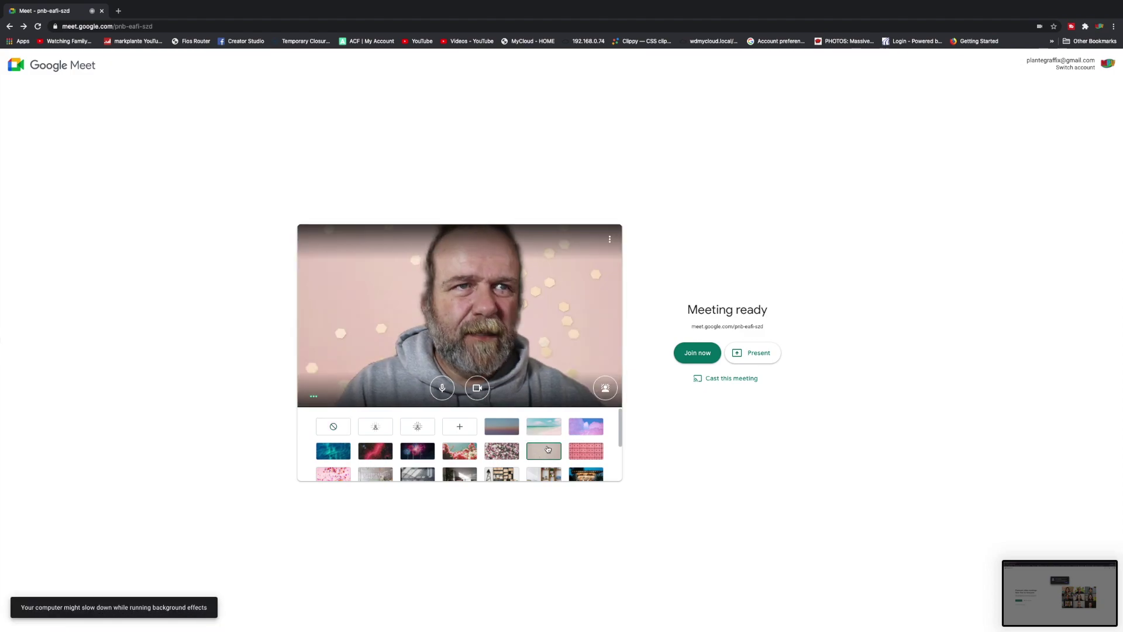
click(414, 451)
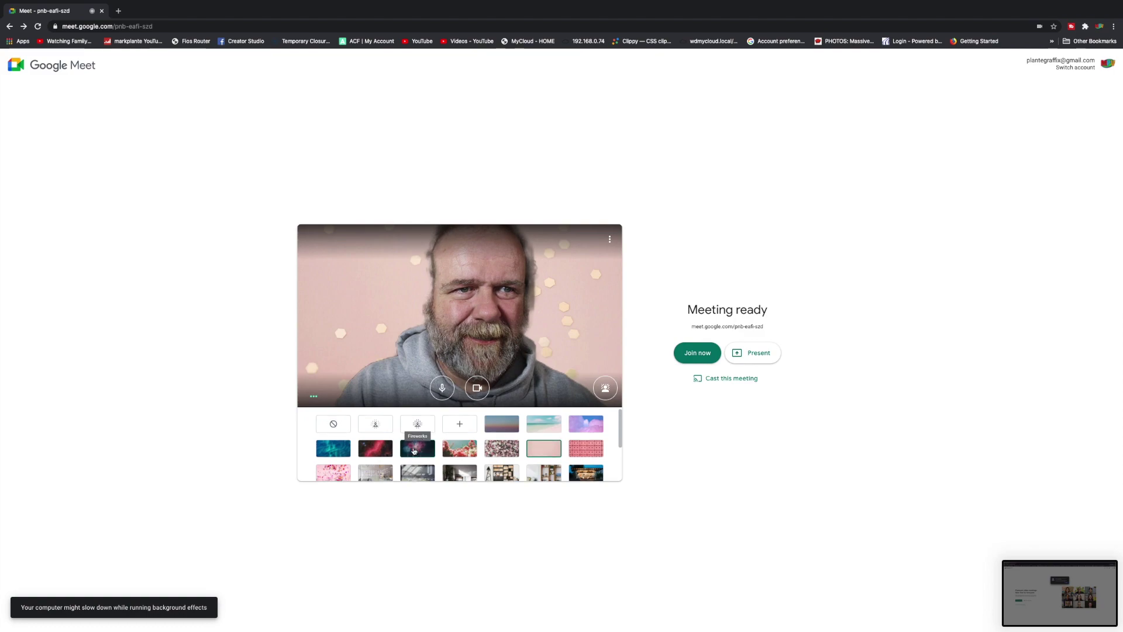
click(477, 391)
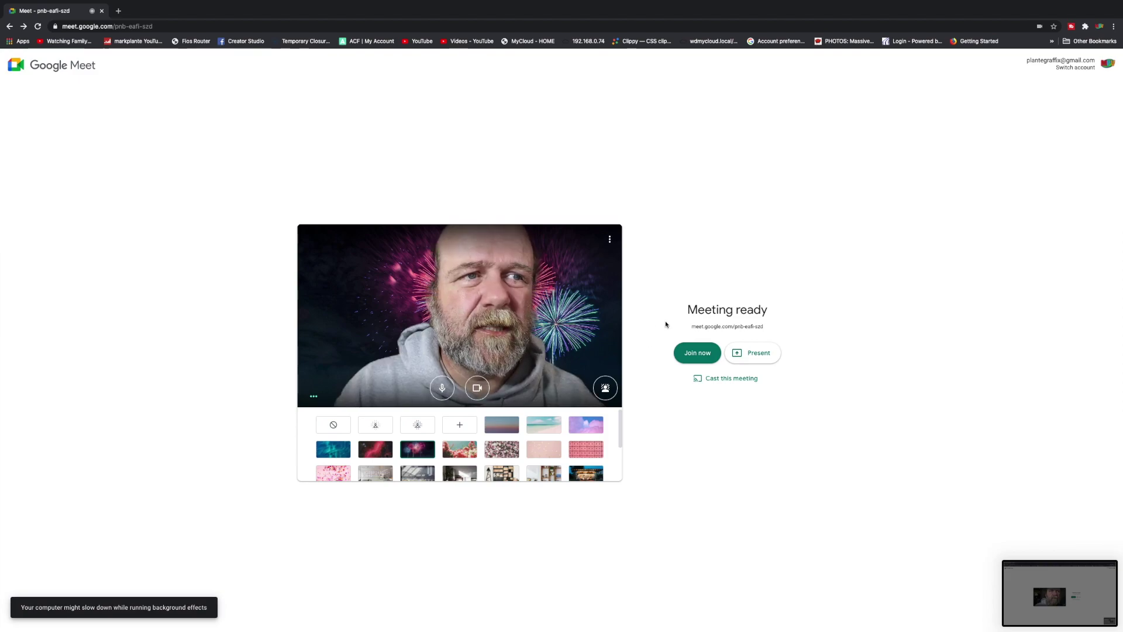
Remove the effect and compare slight and heavy background blur, ending on slight blur
click(332, 425)
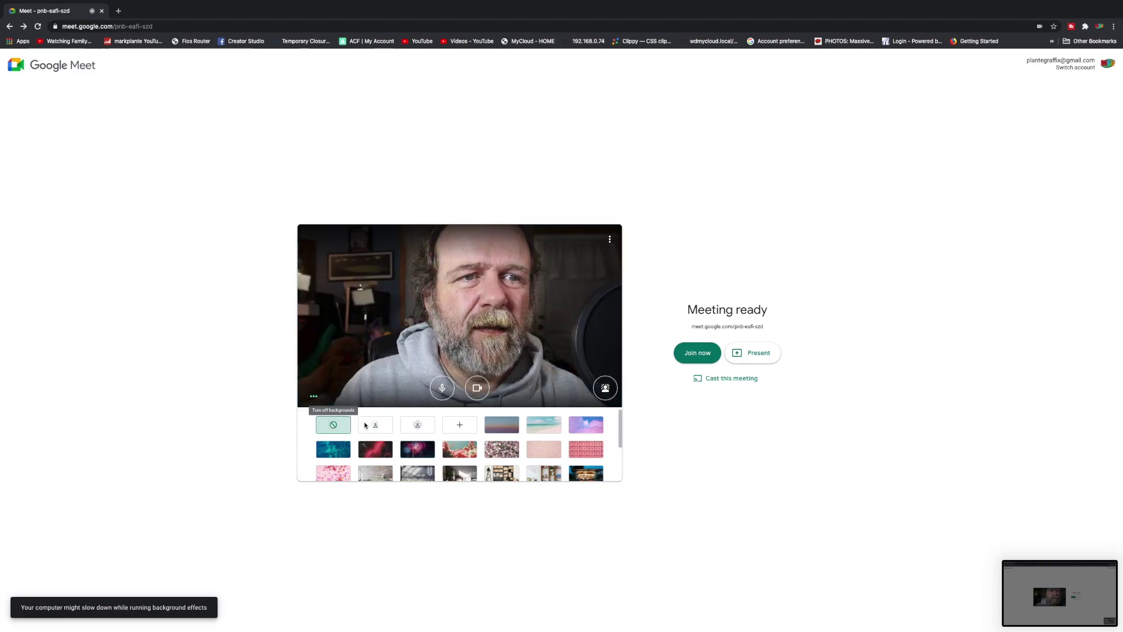
click(376, 426)
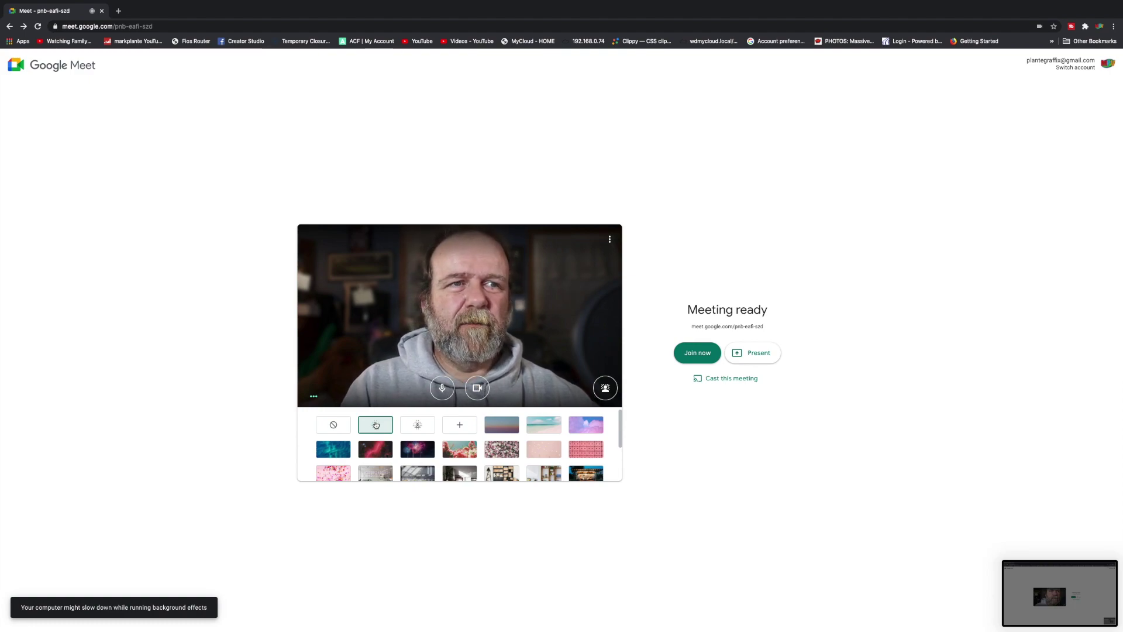
click(418, 425)
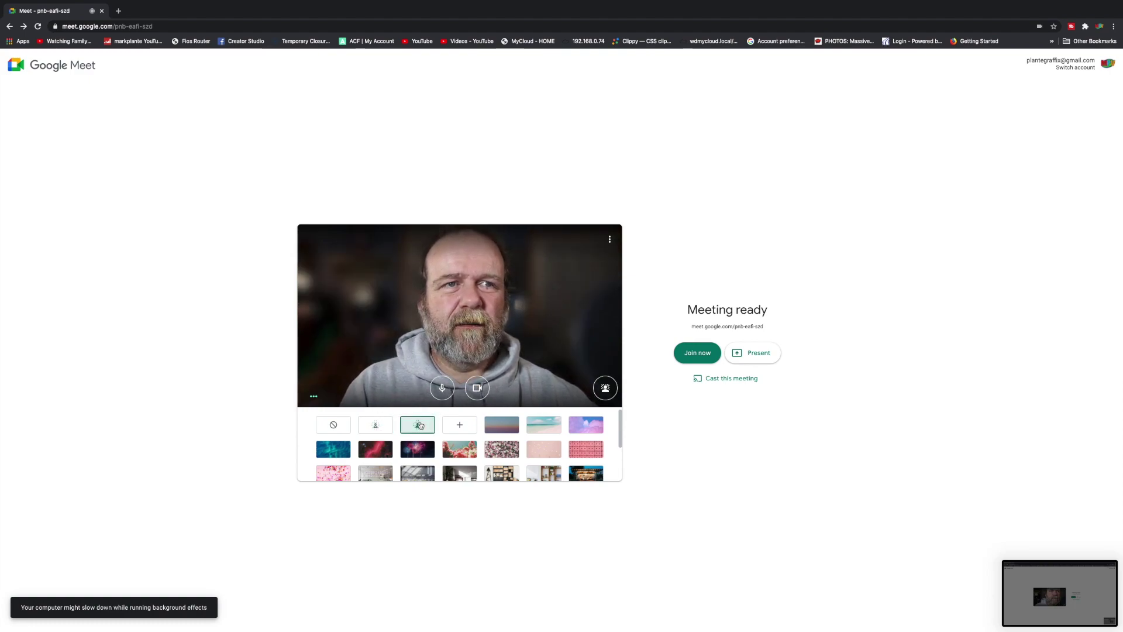
click(375, 426)
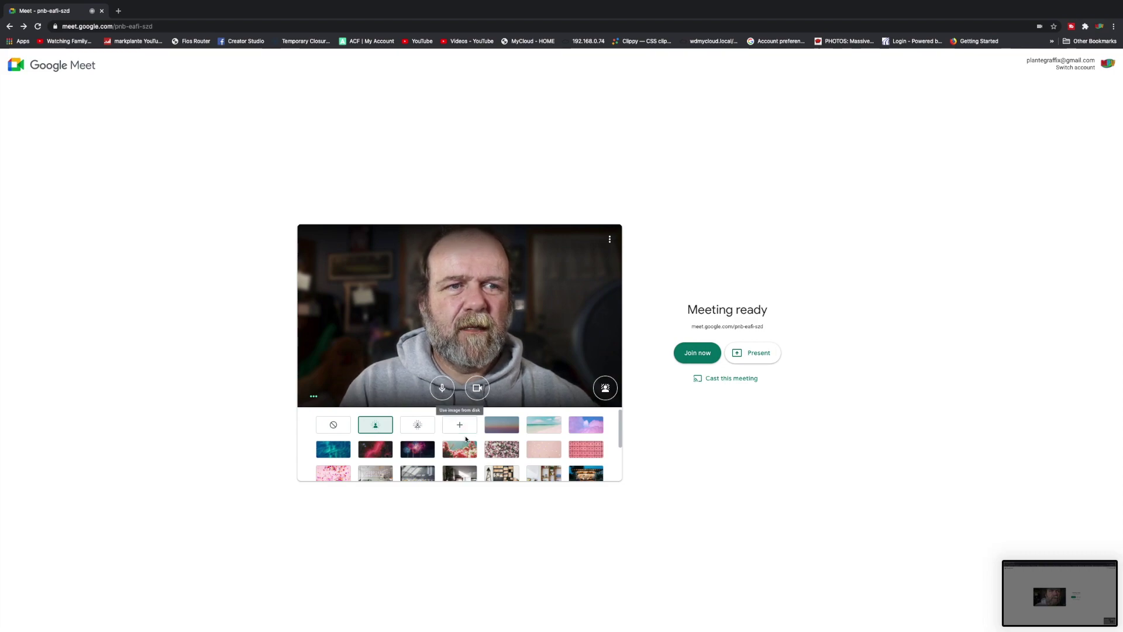
Try the green fish and beach scene backgrounds, then turn off backgrounds
scroll(409, 444, down, 3)
click(378, 462)
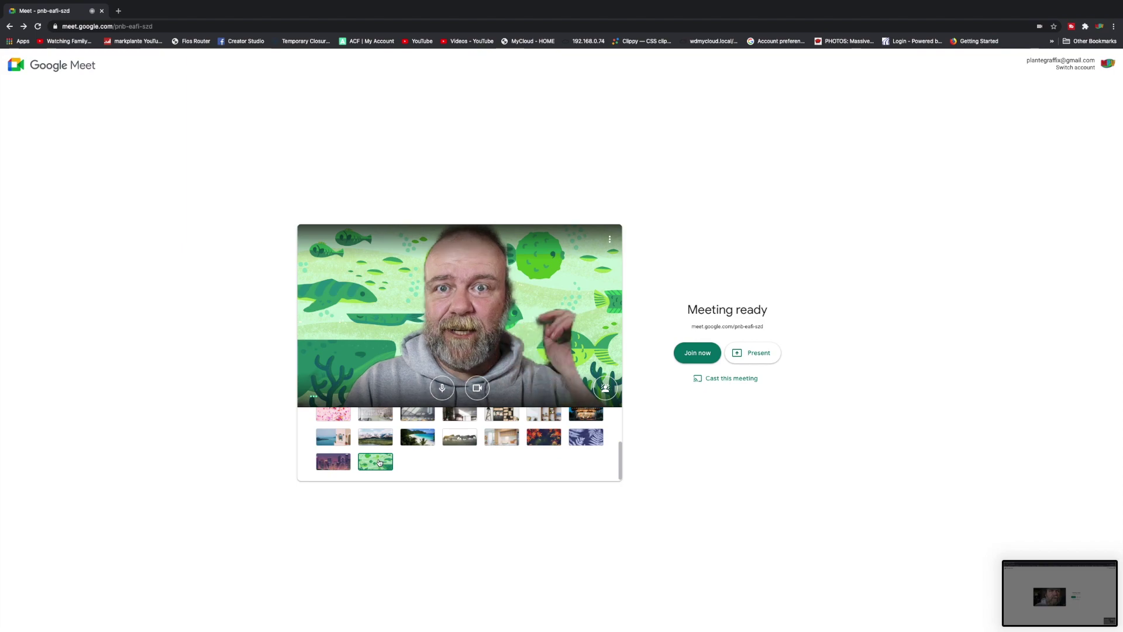
click(420, 443)
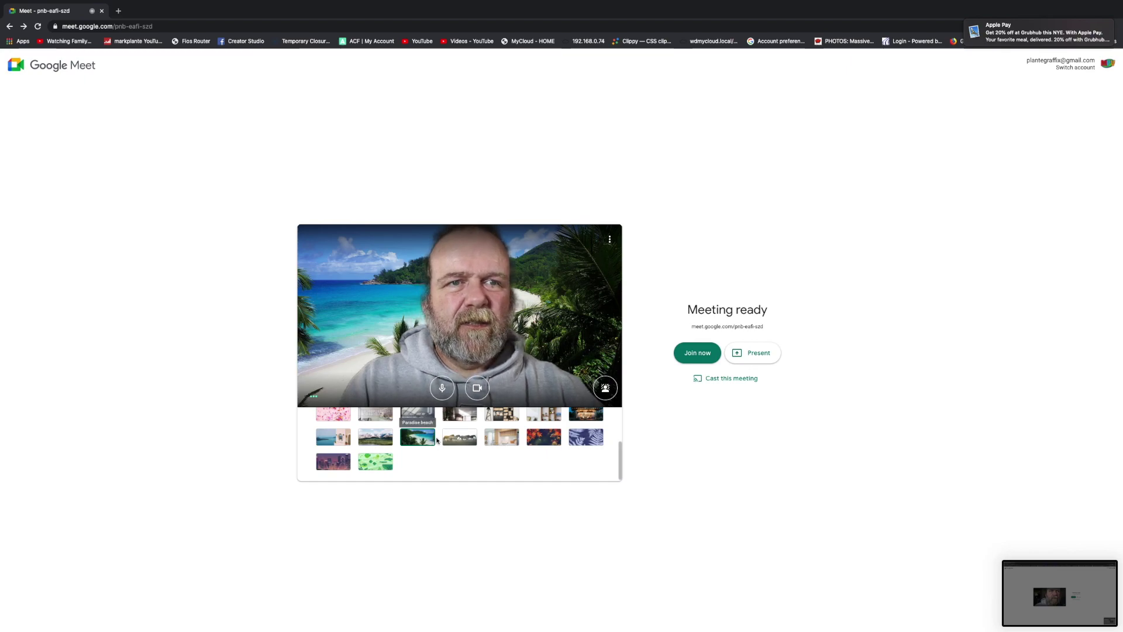
scroll(342, 415, up, 5)
click(336, 430)
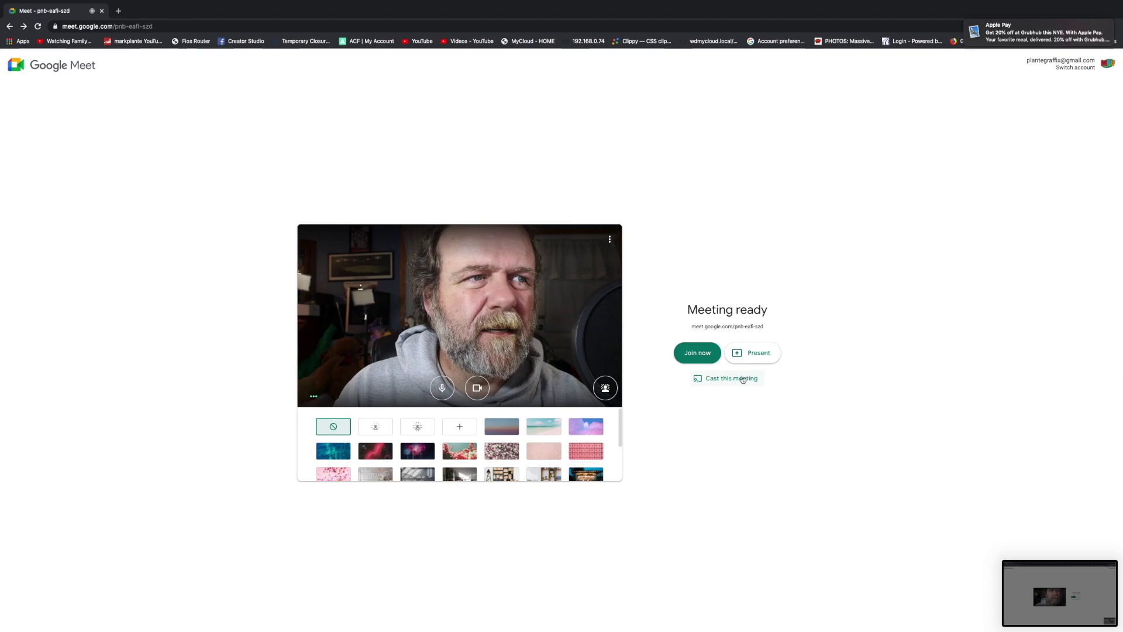
Join the call, copy the joining info, email an invite to a suggested contact, and join from the phone
click(698, 354)
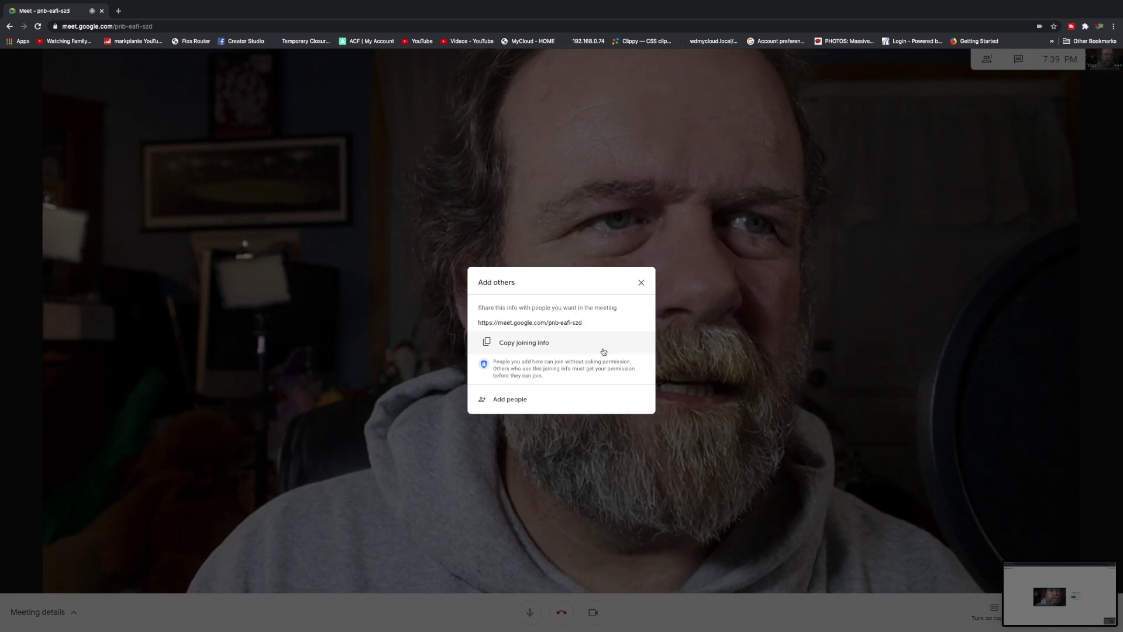
click(545, 346)
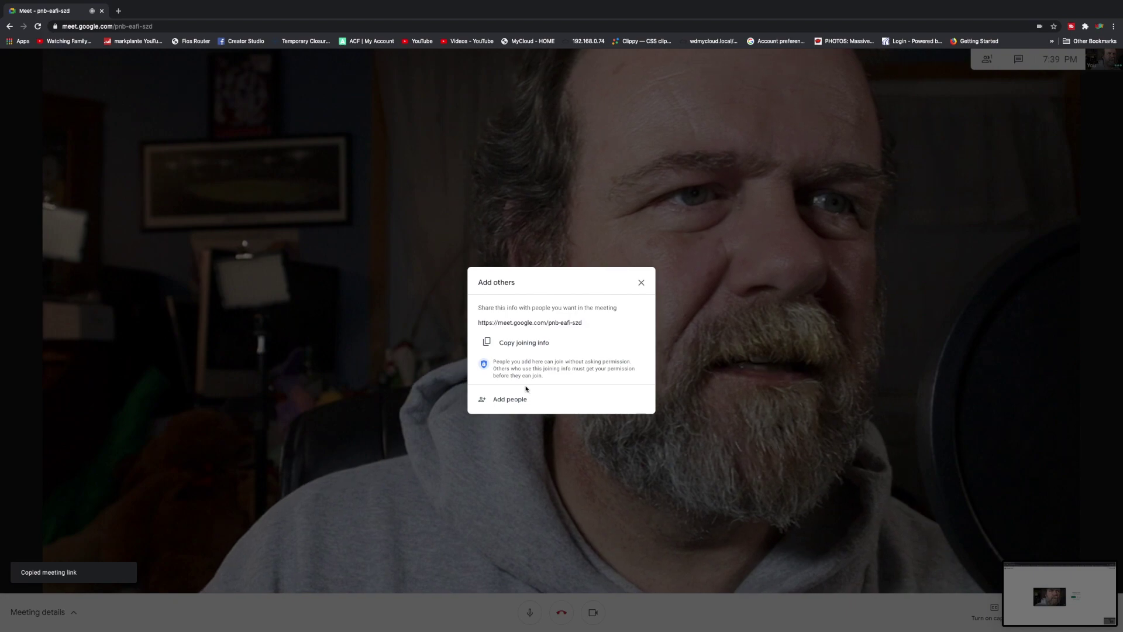
click(510, 401)
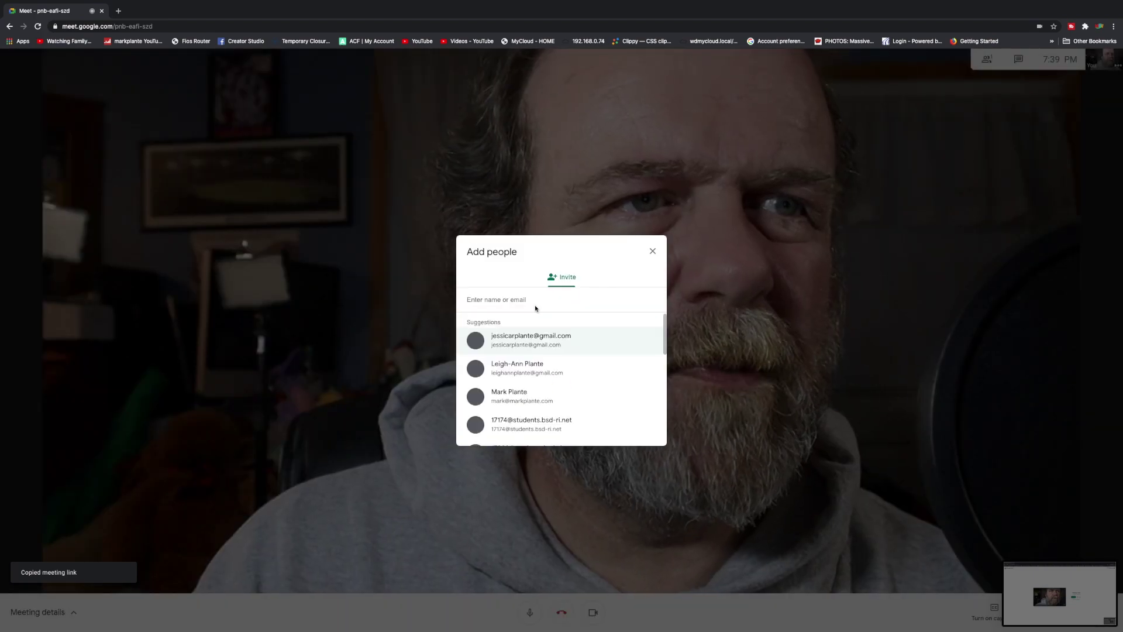
click(513, 396)
click(630, 428)
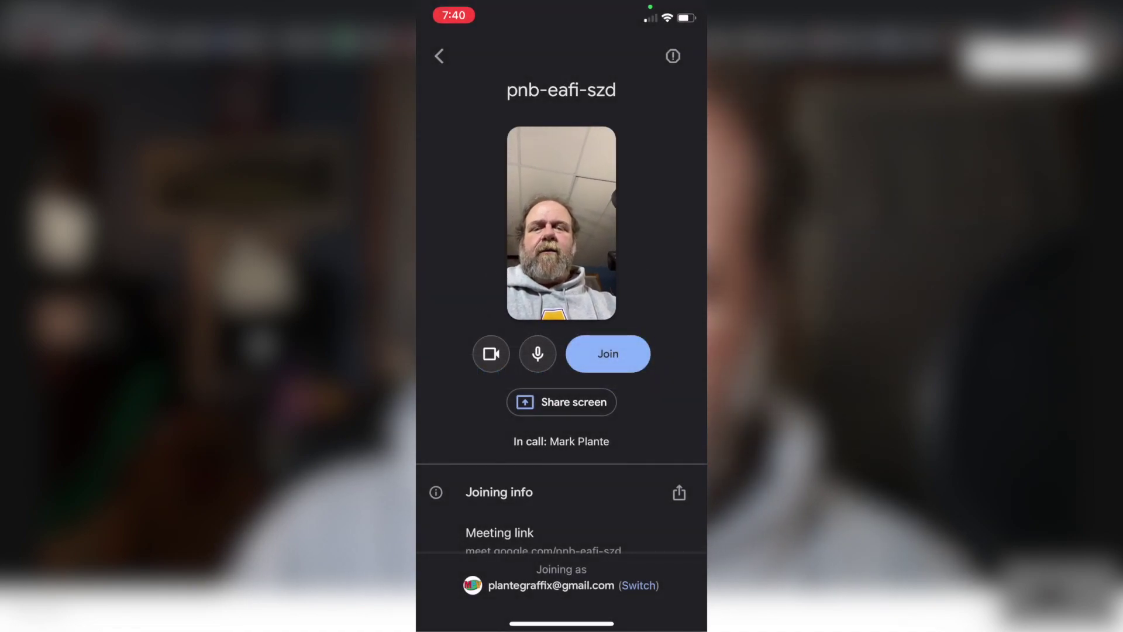
click(608, 353)
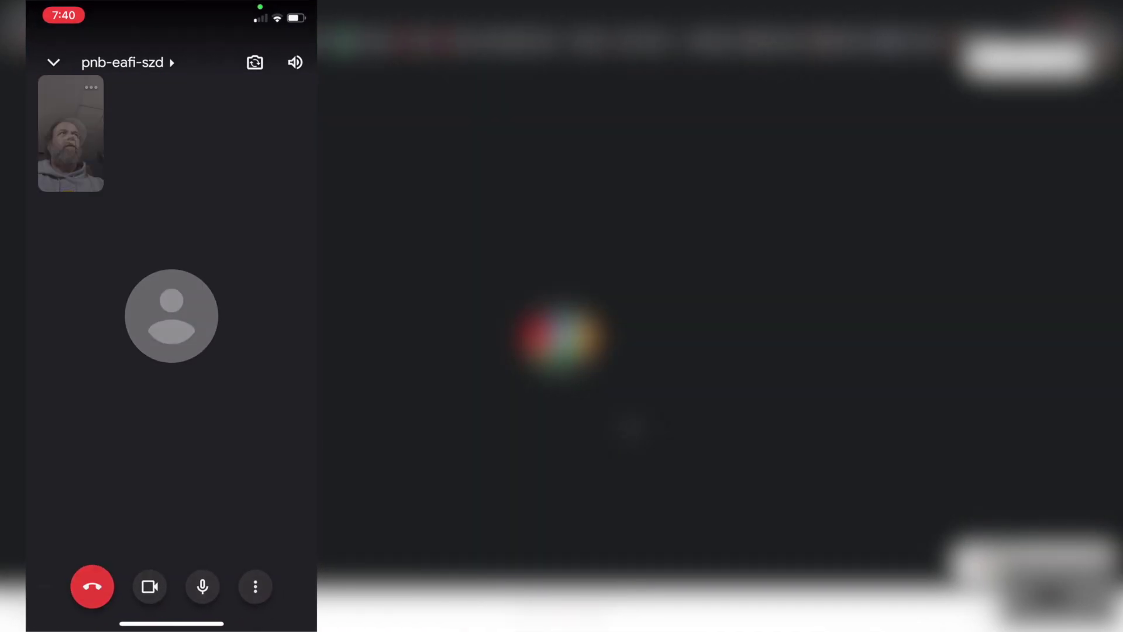